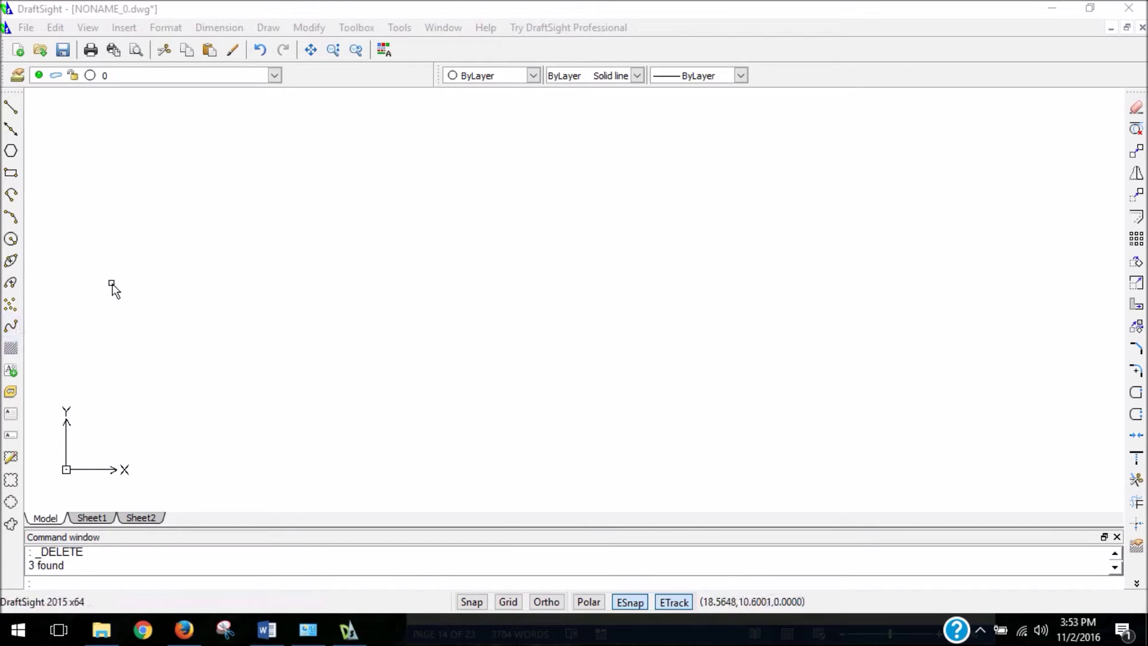
Step: Start the SPLINE command and place the curve's starting fit point
click(12, 326)
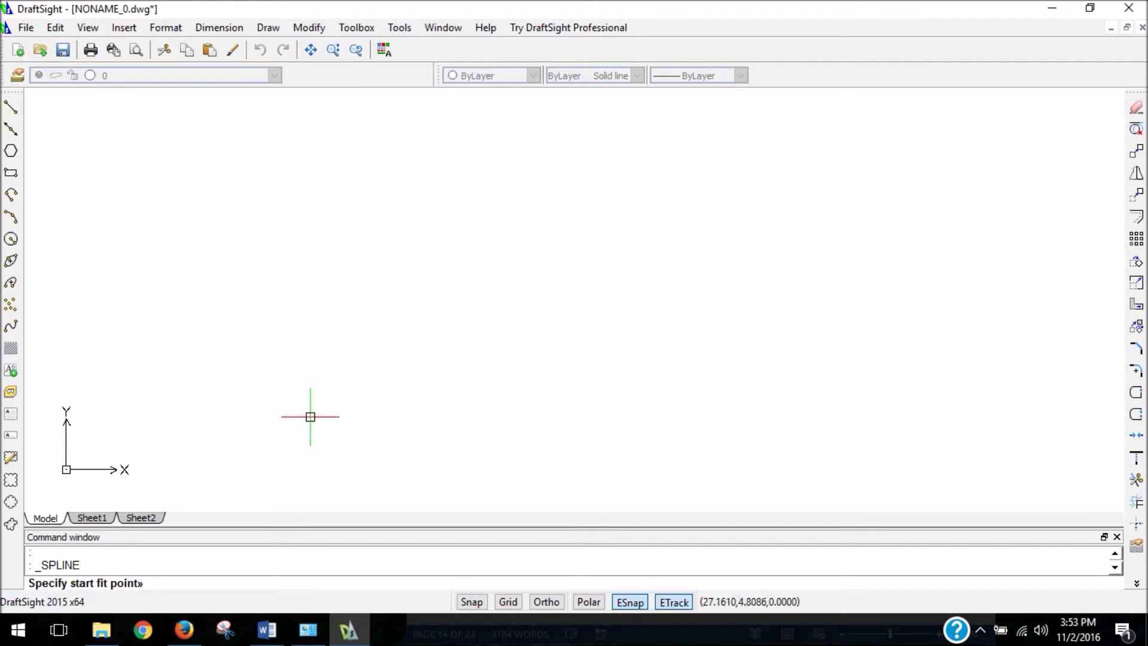
click(329, 408)
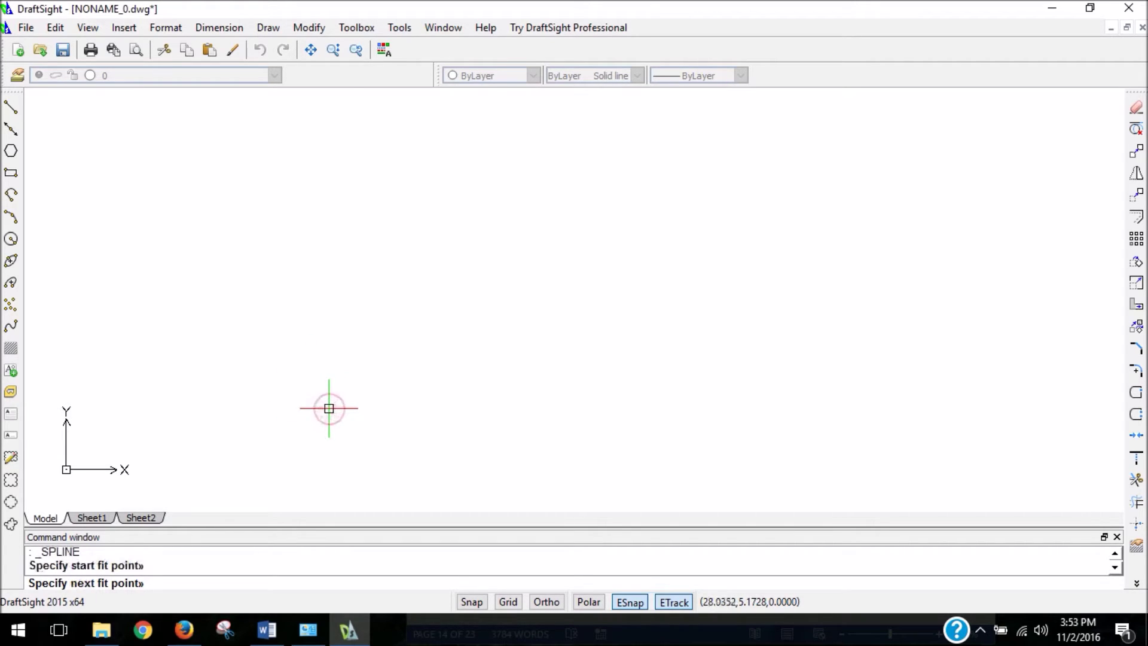
Step: Place six more fit points rising to a hump, dipping, then rising right, and end fit-point entry
click(347, 346)
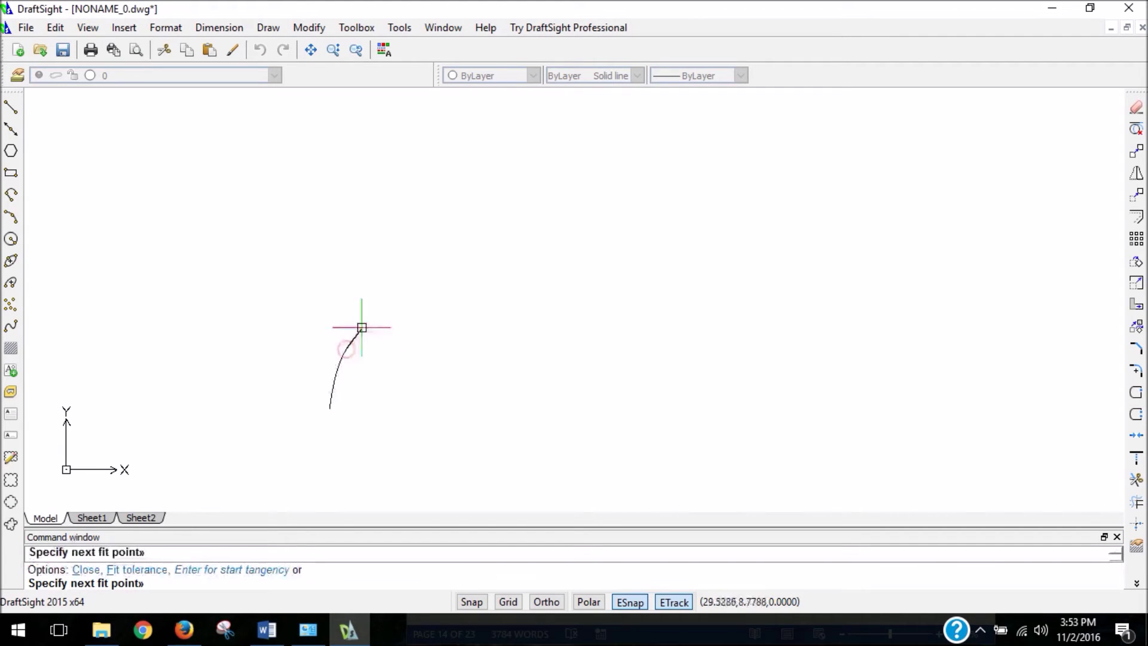
click(399, 256)
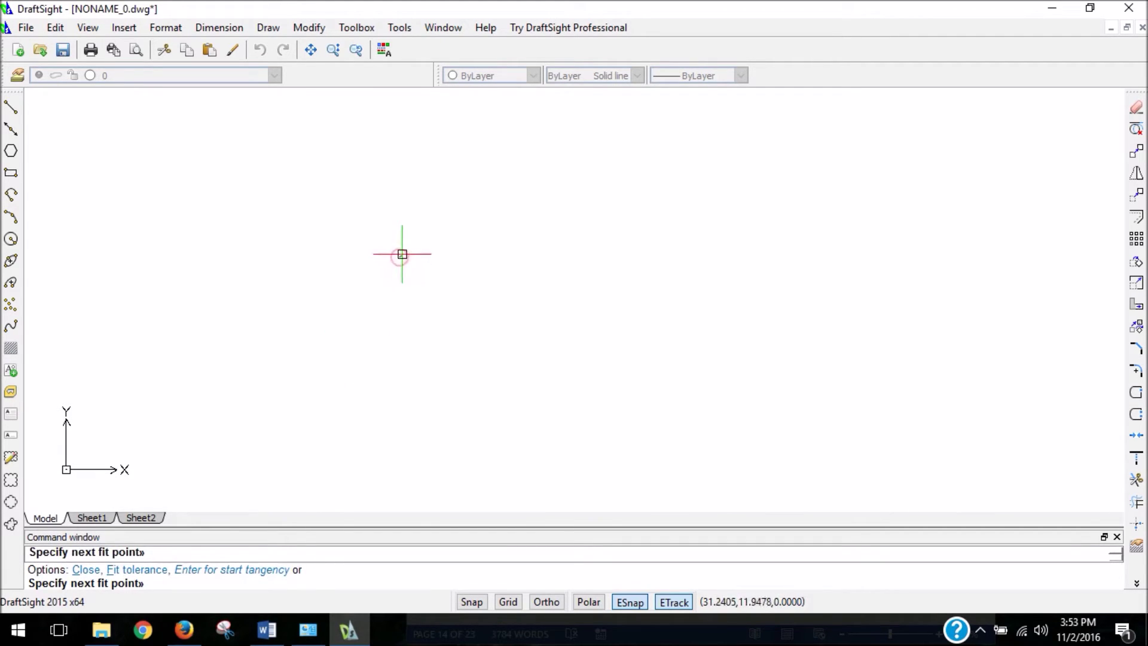
click(507, 195)
click(632, 275)
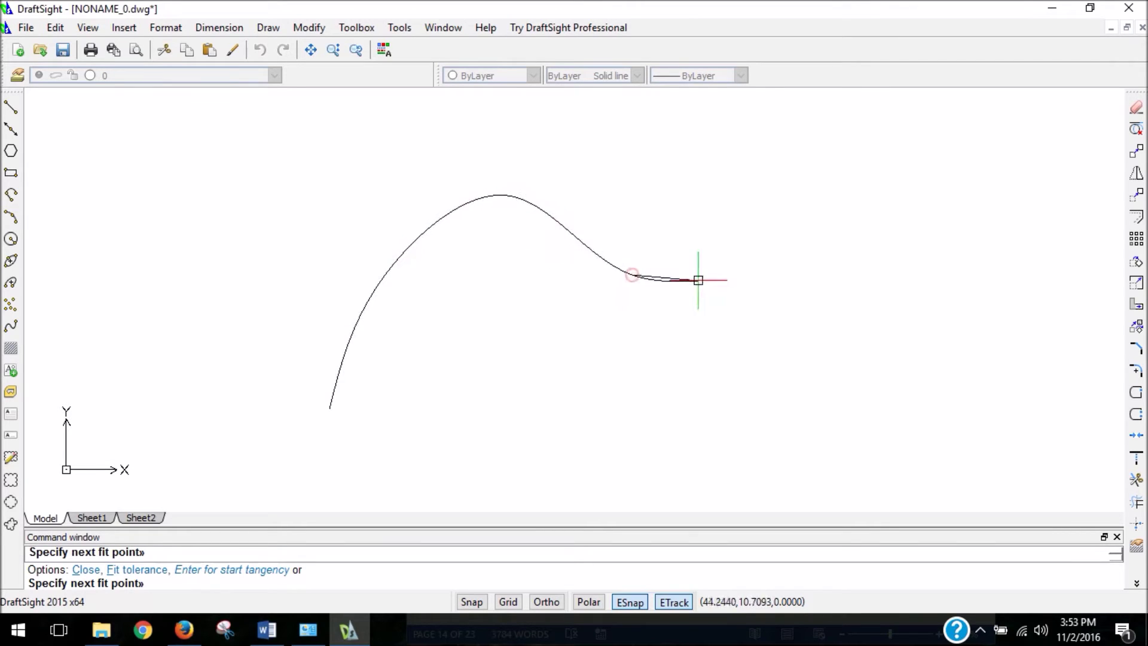
click(821, 285)
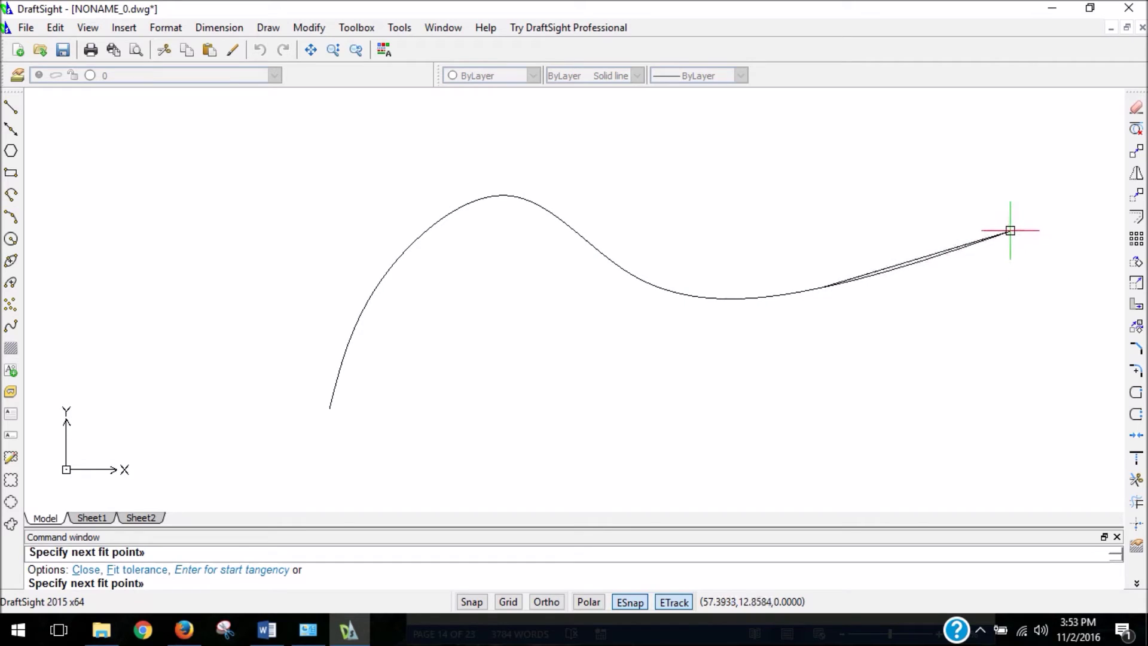
click(1010, 230)
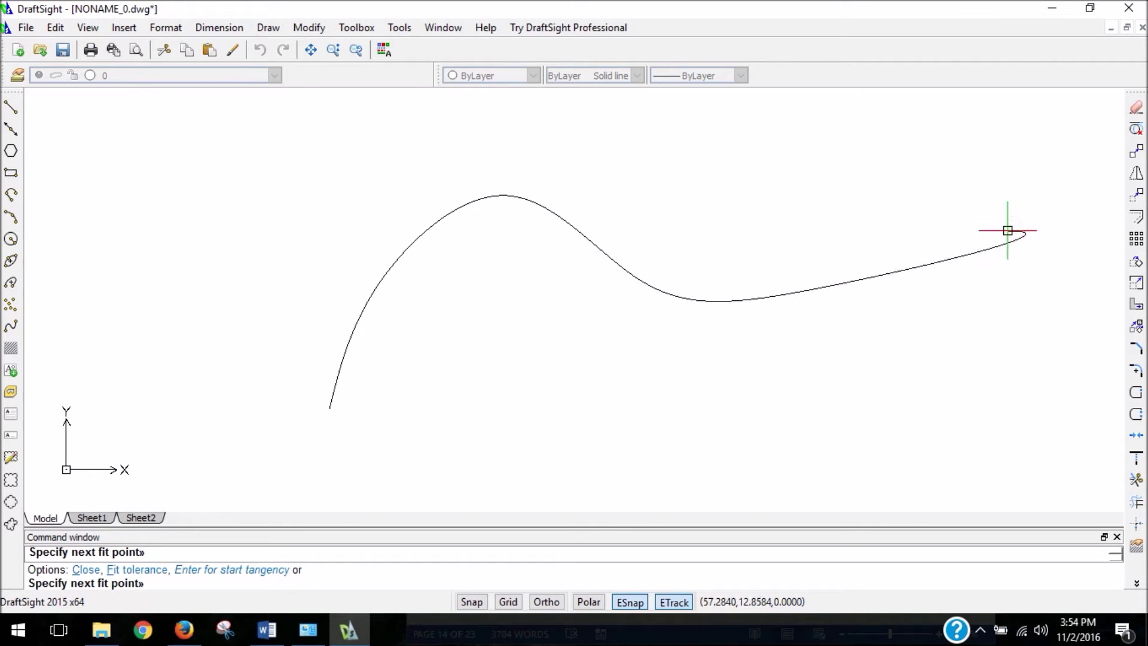
scroll(1008, 230, down, 4)
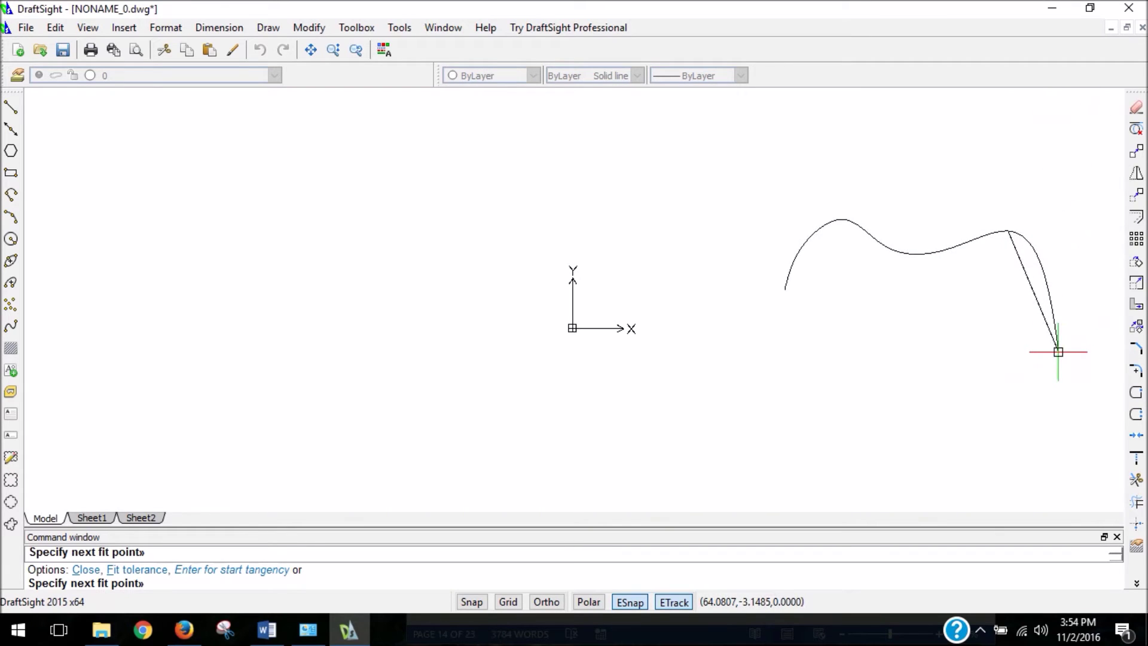
key(Return)
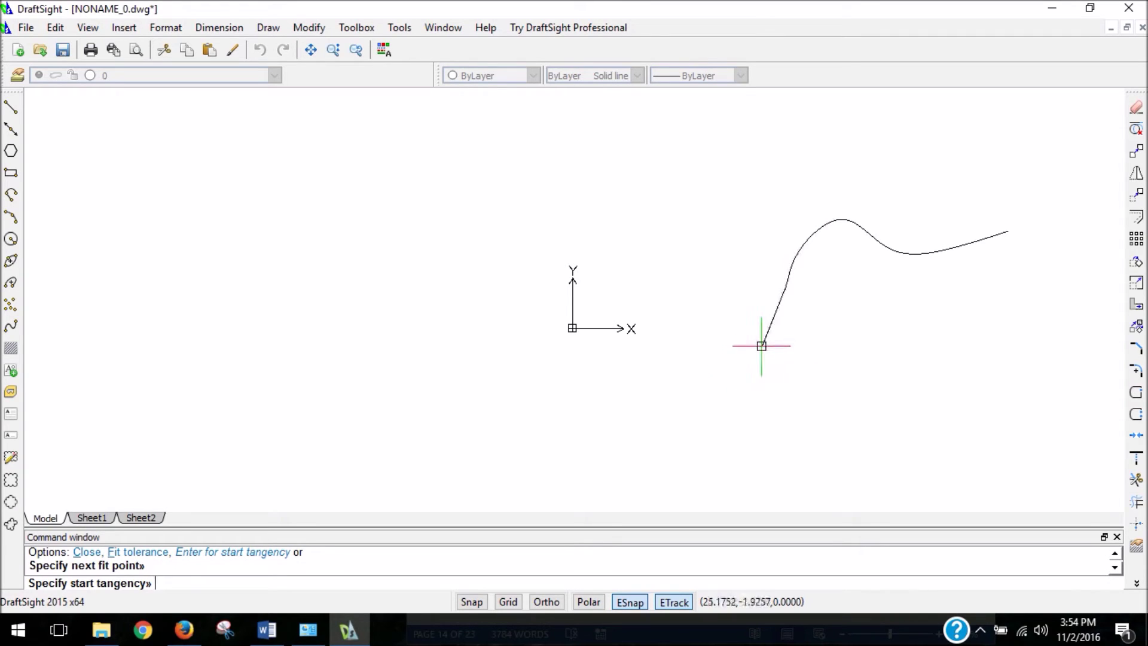
Step: Zoom back in and turn on Ortho to constrain the start tangency
scroll(762, 346, up, 3)
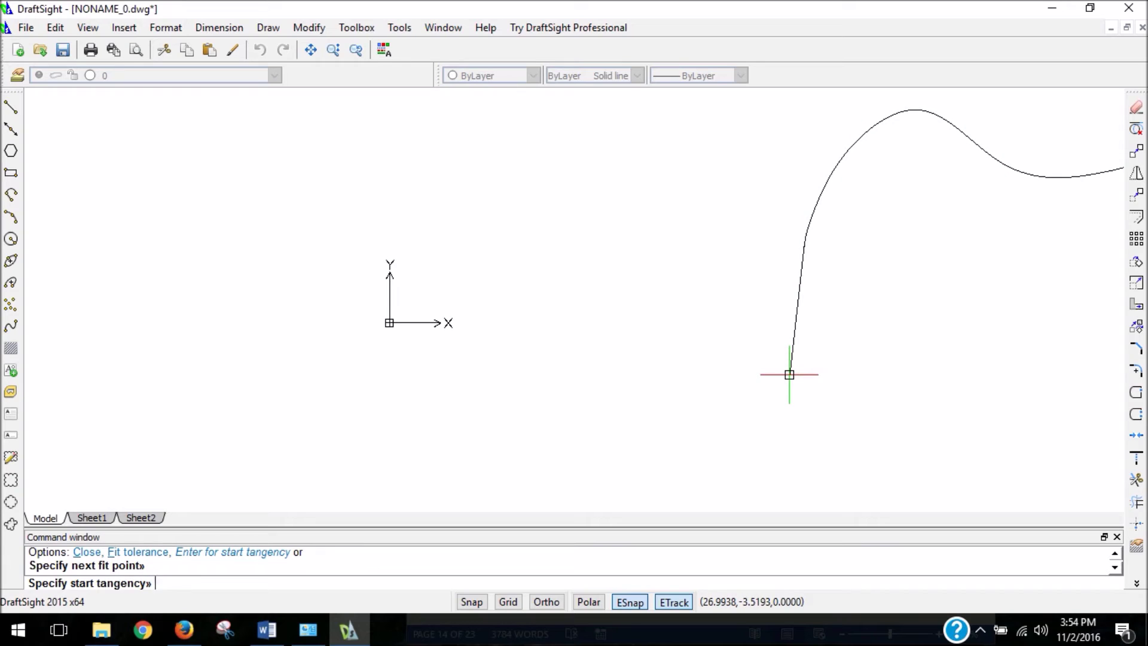
click(547, 602)
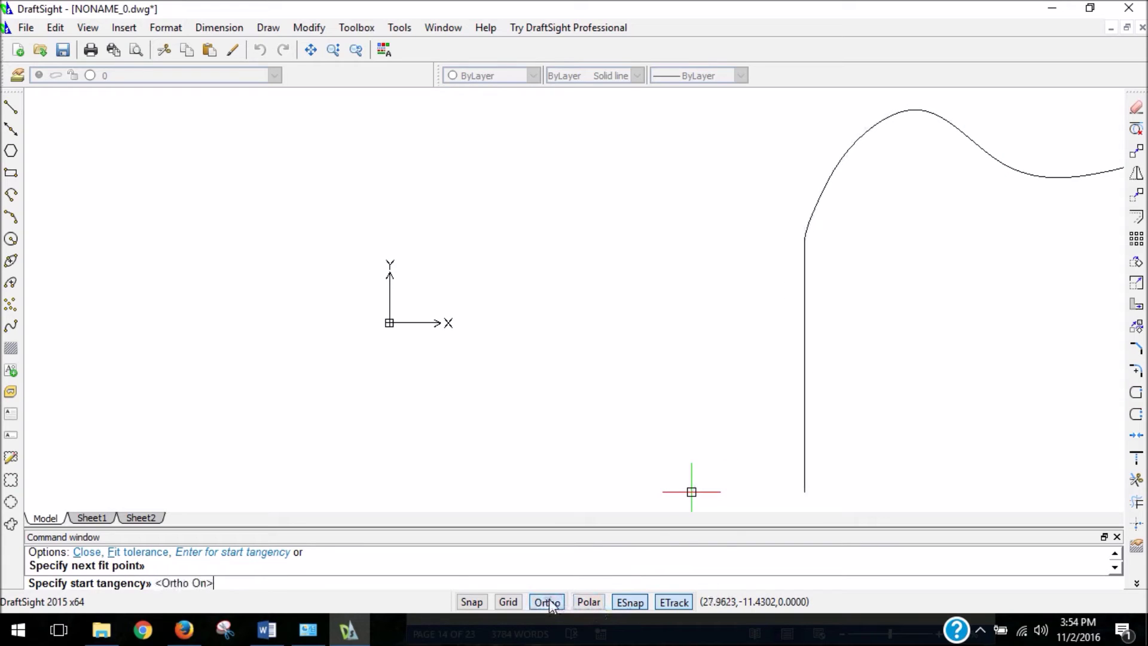
Step: Set a straight-down start tangency and a horizontal end tangency to finish the spline
click(803, 354)
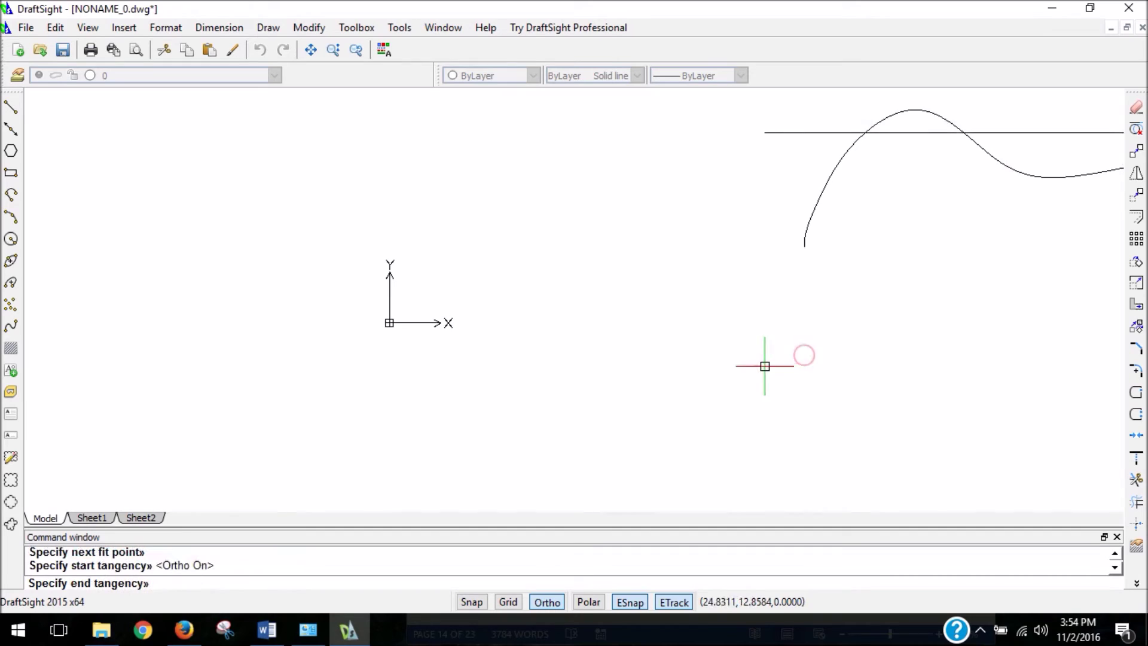
scroll(720, 371, down, 4)
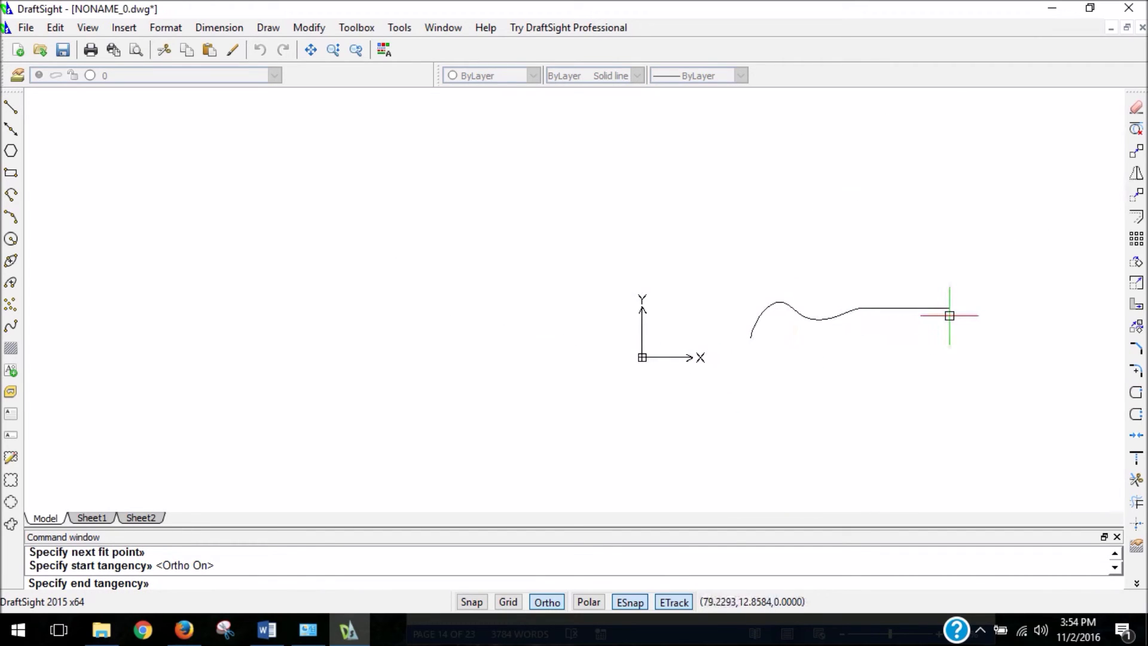
scroll(949, 315, up, 1)
scroll(950, 315, up, 1)
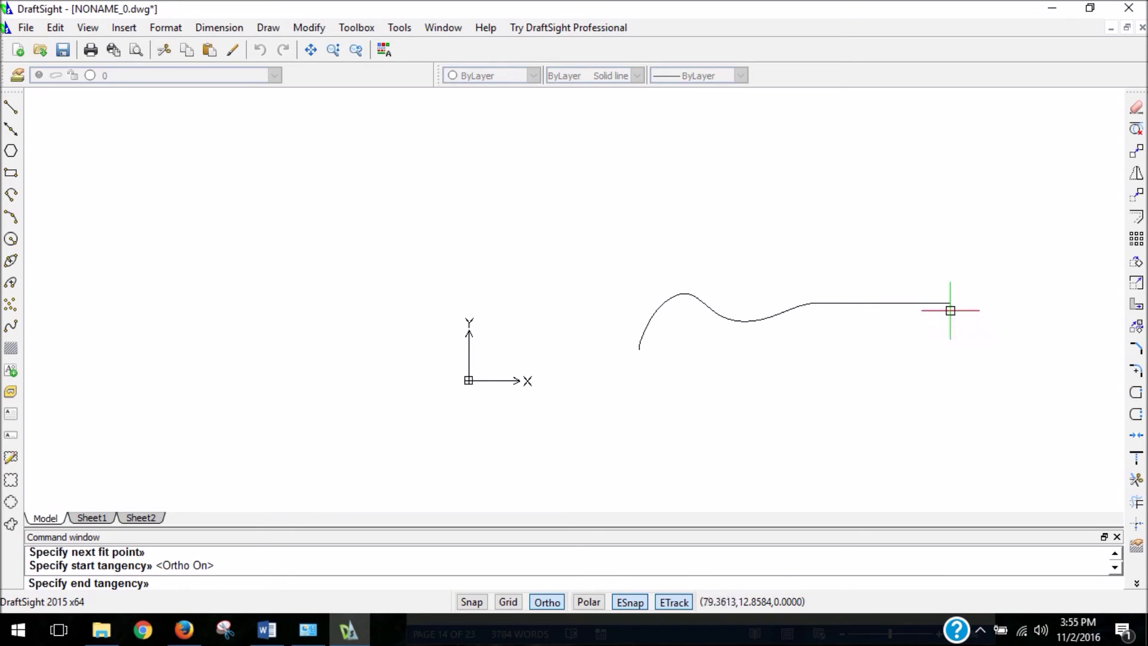
scroll(943, 315, up, 1)
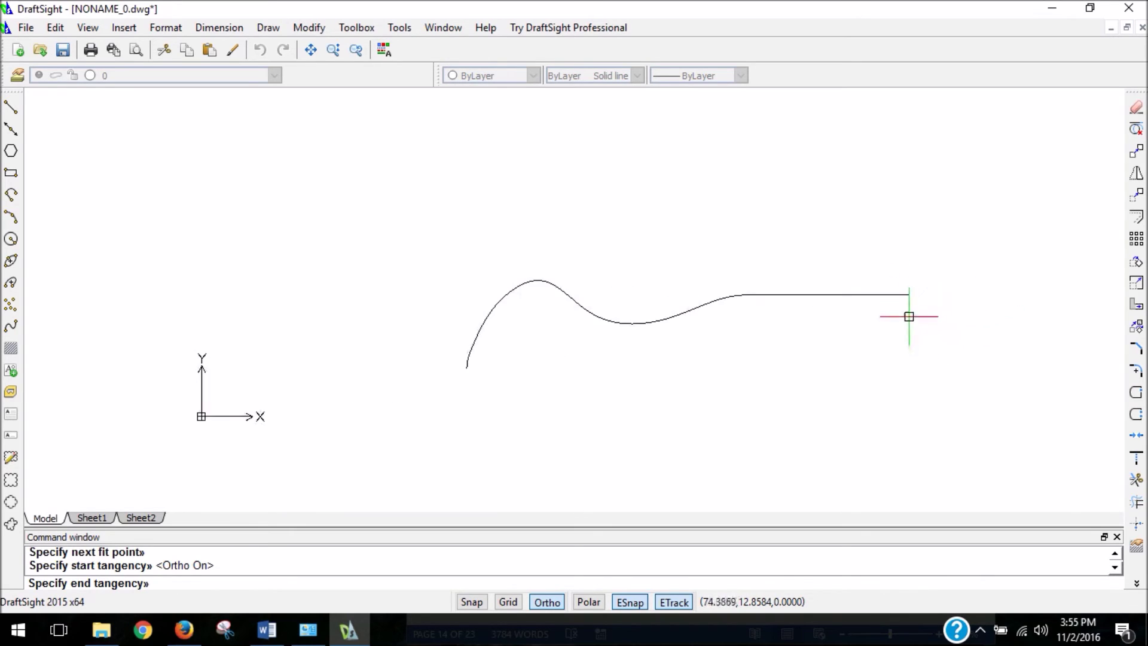
click(1012, 298)
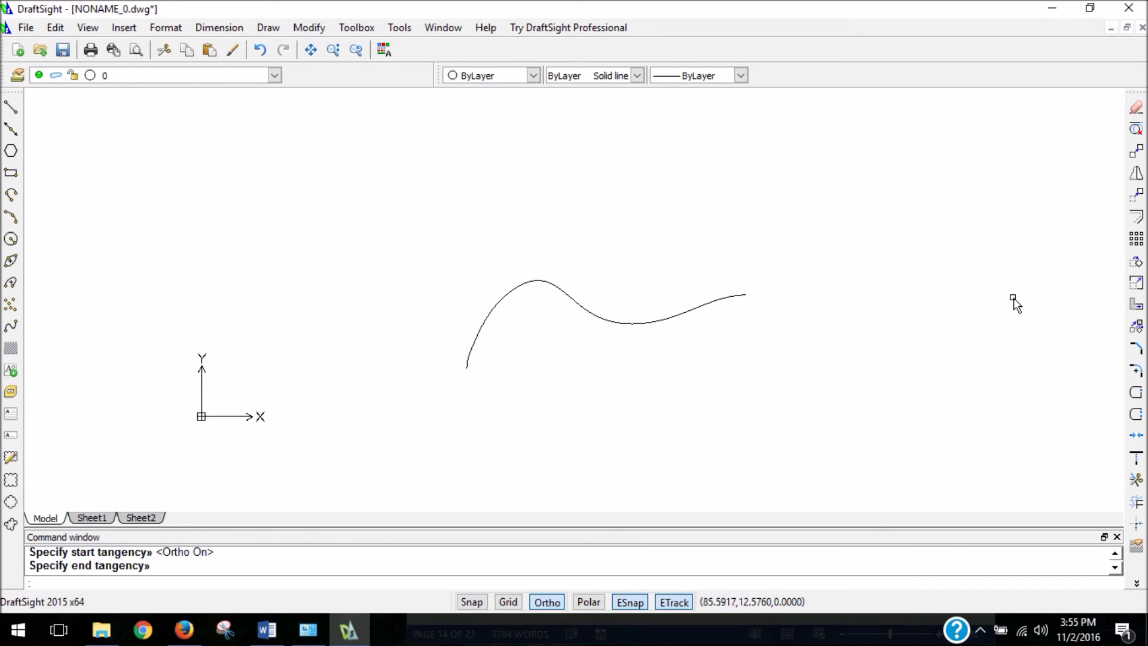
Step: Select the spline, zoom in, and grab the fit-point grip after the hump to stretch it
click(662, 324)
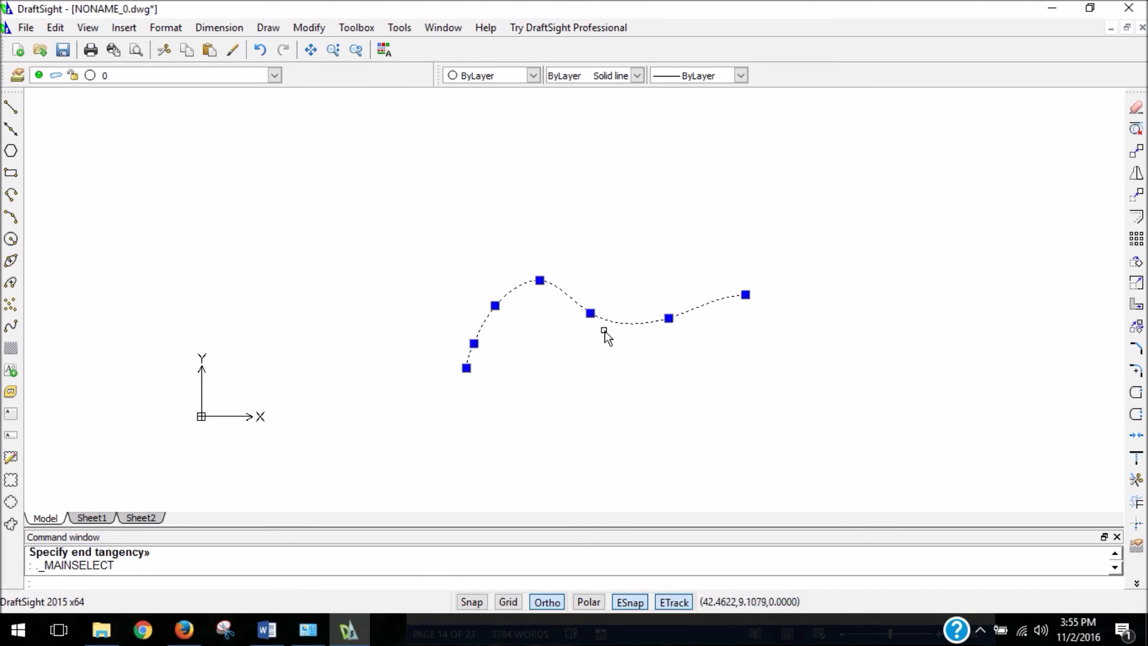
scroll(603, 332, up, 2)
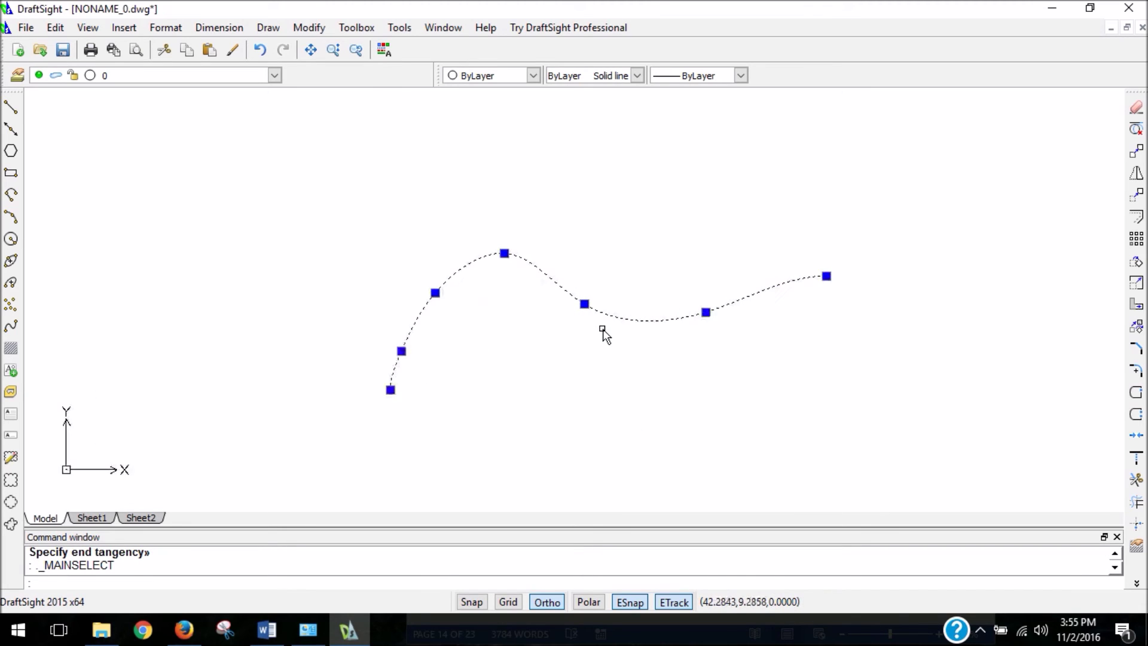
click(584, 304)
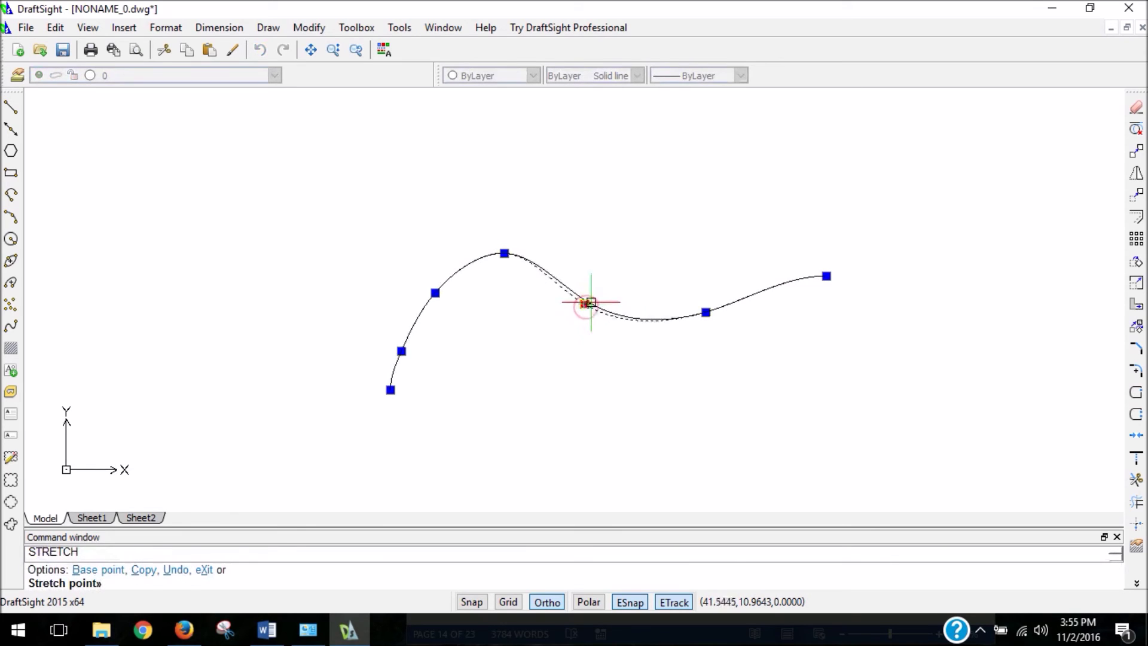
Step: Turn off Ortho, ESnap and ETrack so the stretched grip moves freely
click(547, 602)
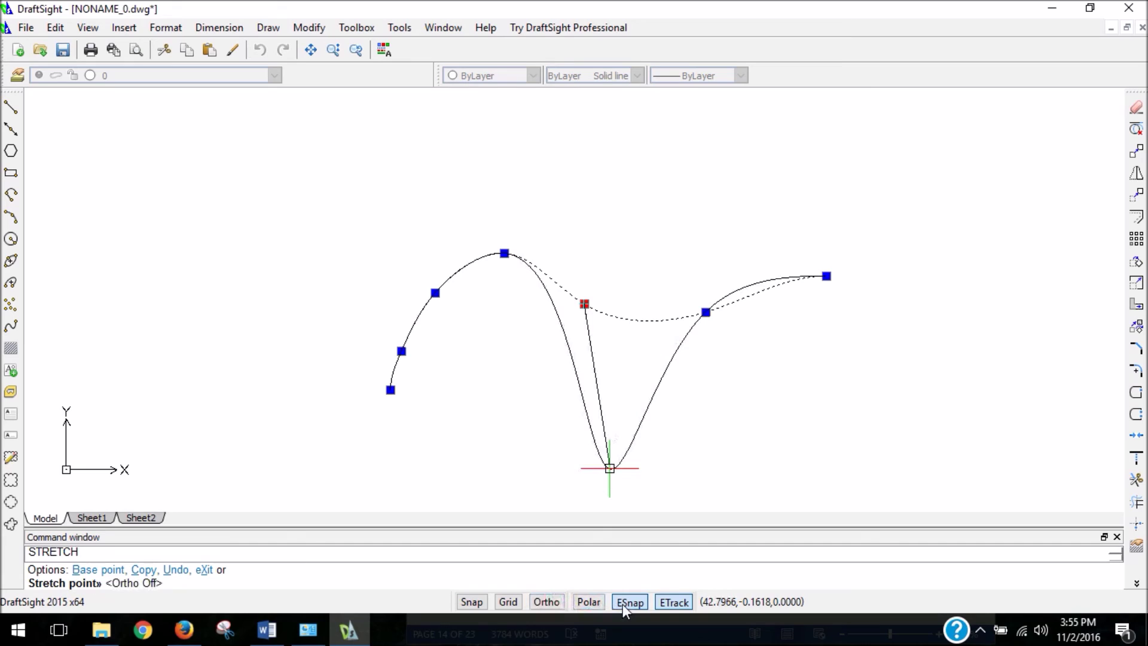
click(623, 603)
click(669, 601)
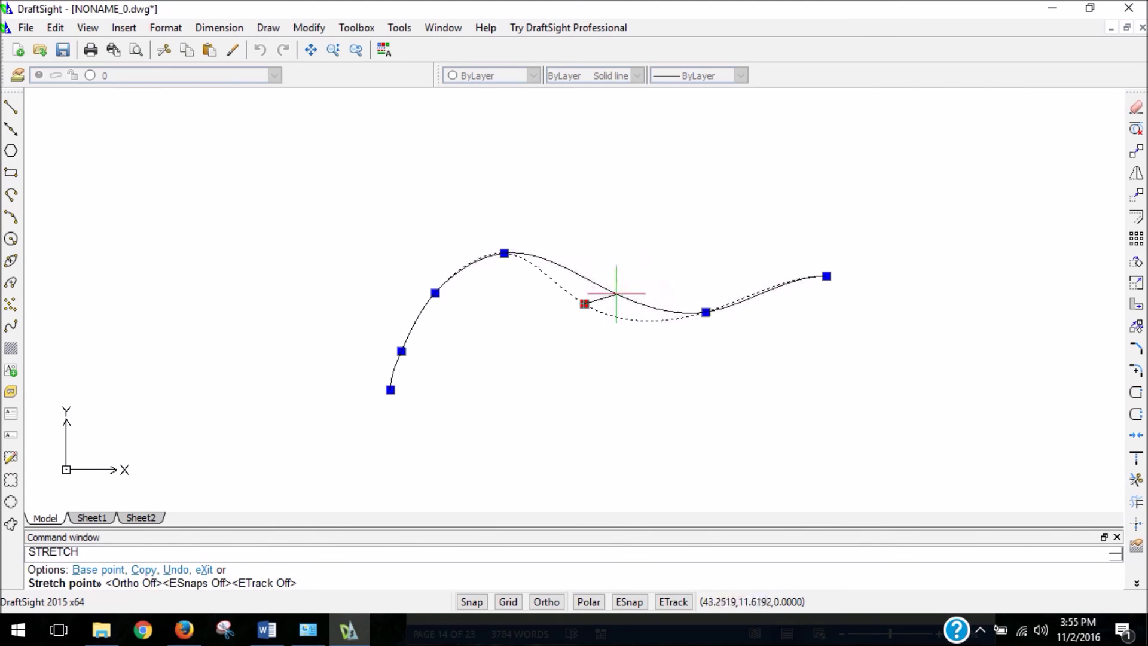
Step: Drop the stretched grip, raise the right-dip grip, and lower the hump and left-bend grips
click(621, 288)
click(706, 311)
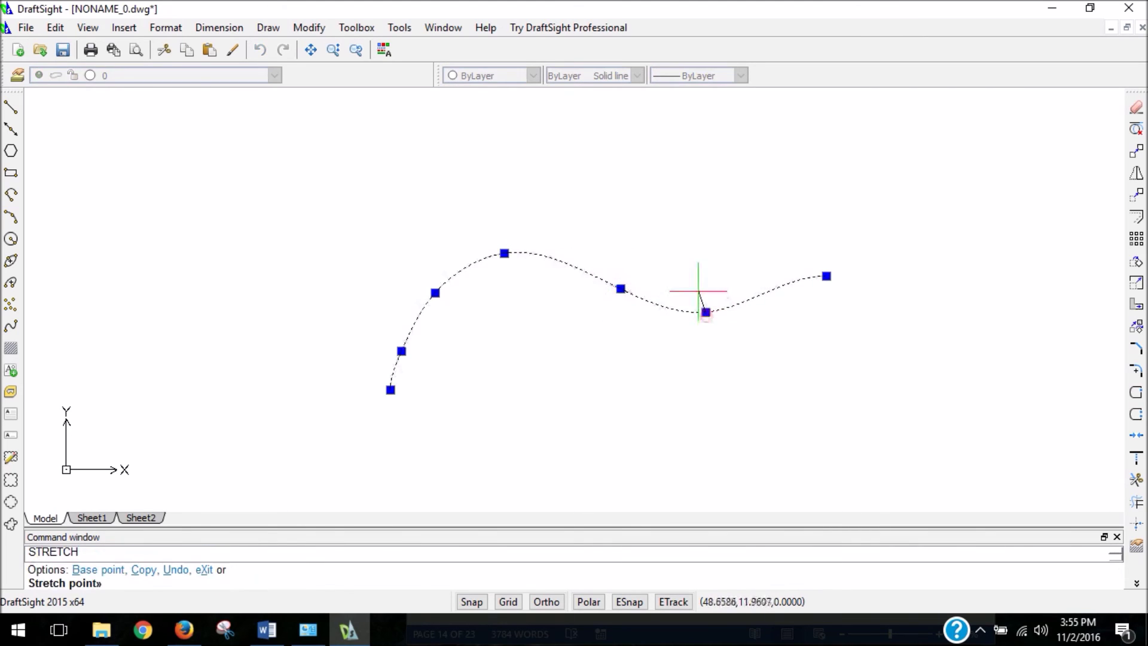
click(693, 275)
click(504, 253)
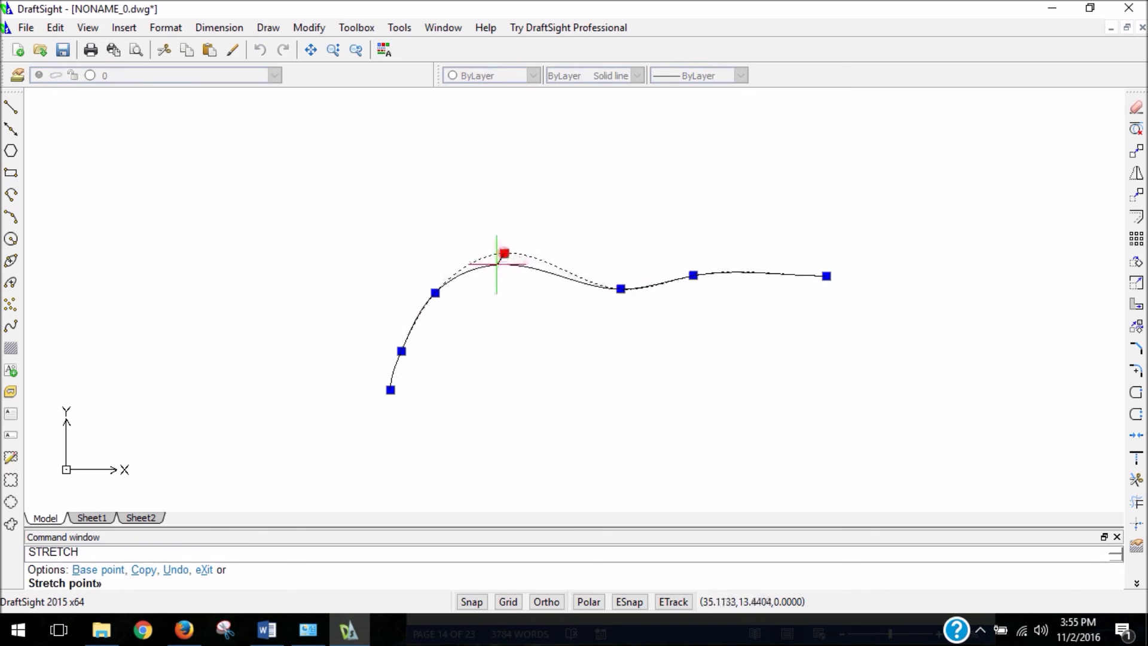
click(489, 301)
click(435, 293)
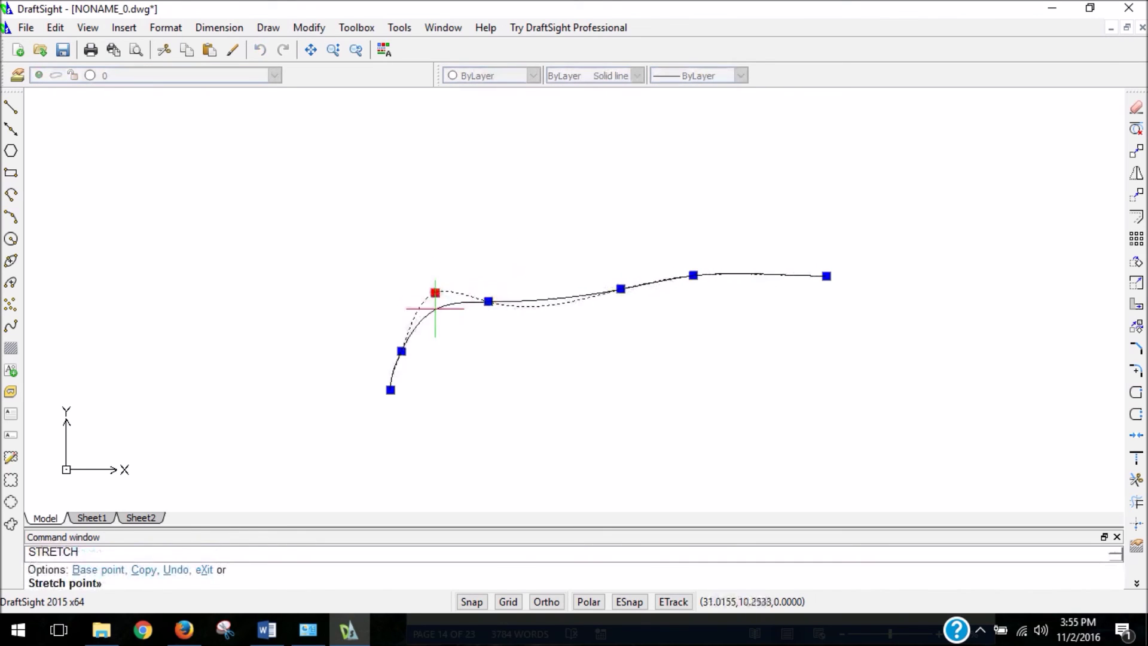
click(439, 315)
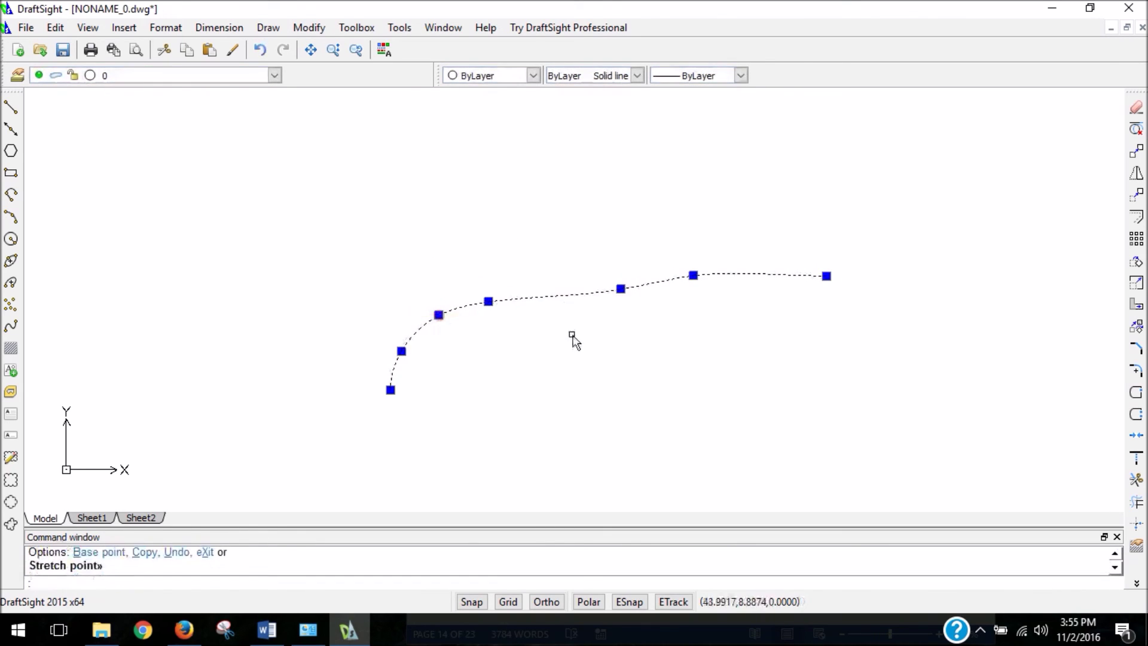
Step: Fine-tune the middle and left grips until the spline forms a smooth gentle arc
click(621, 288)
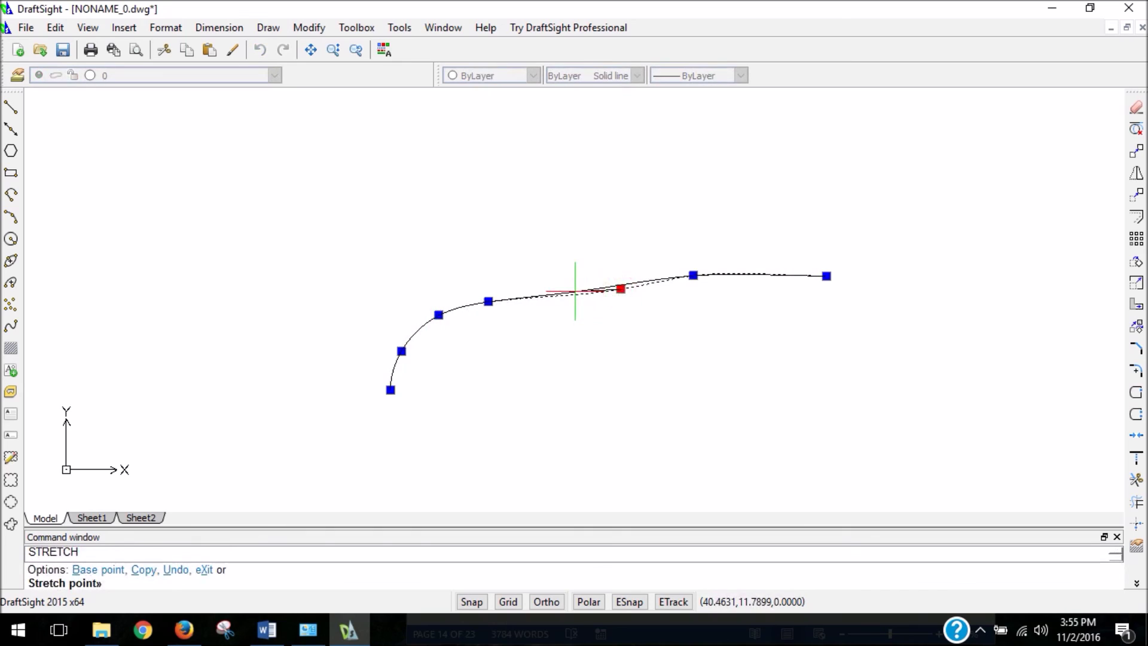
click(575, 291)
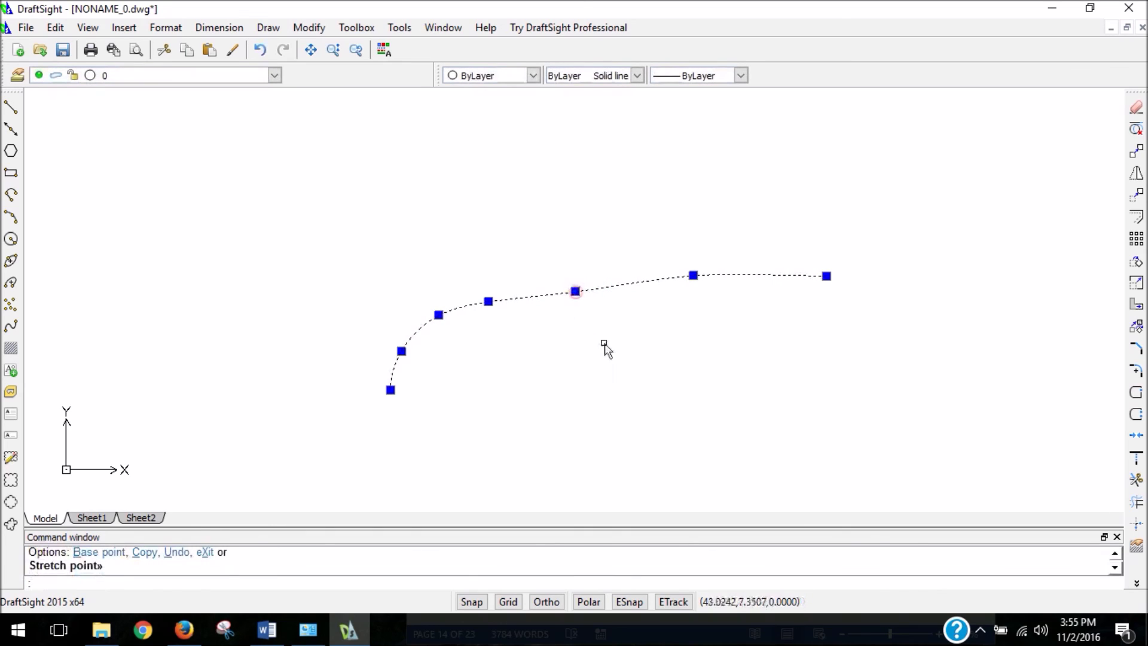
click(488, 301)
click(504, 294)
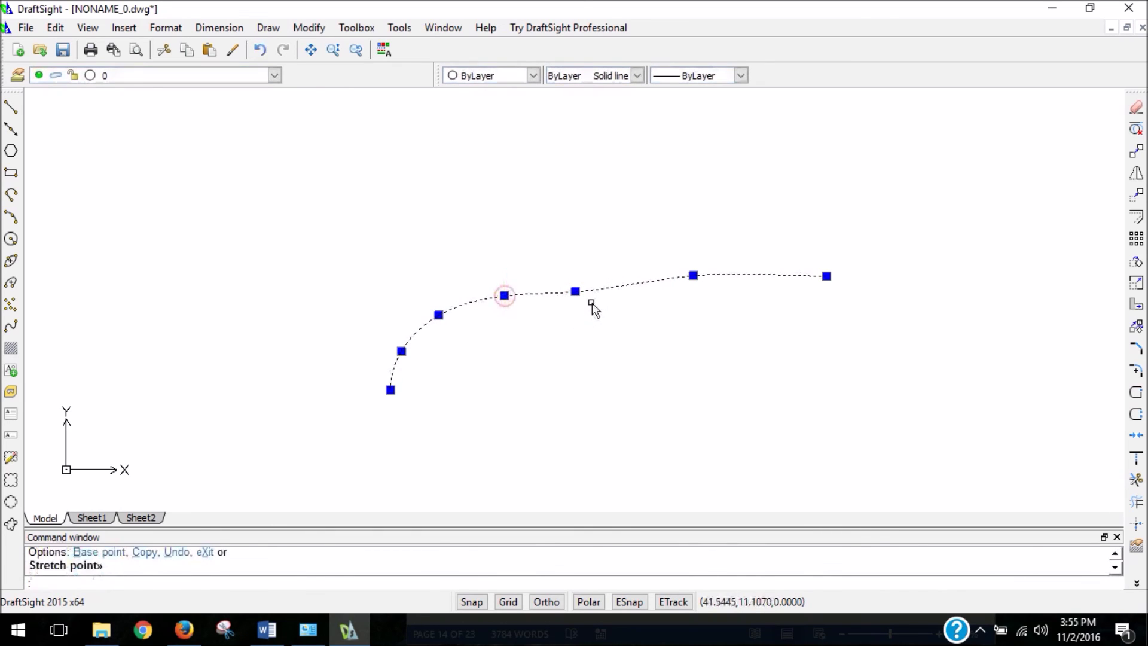
click(576, 292)
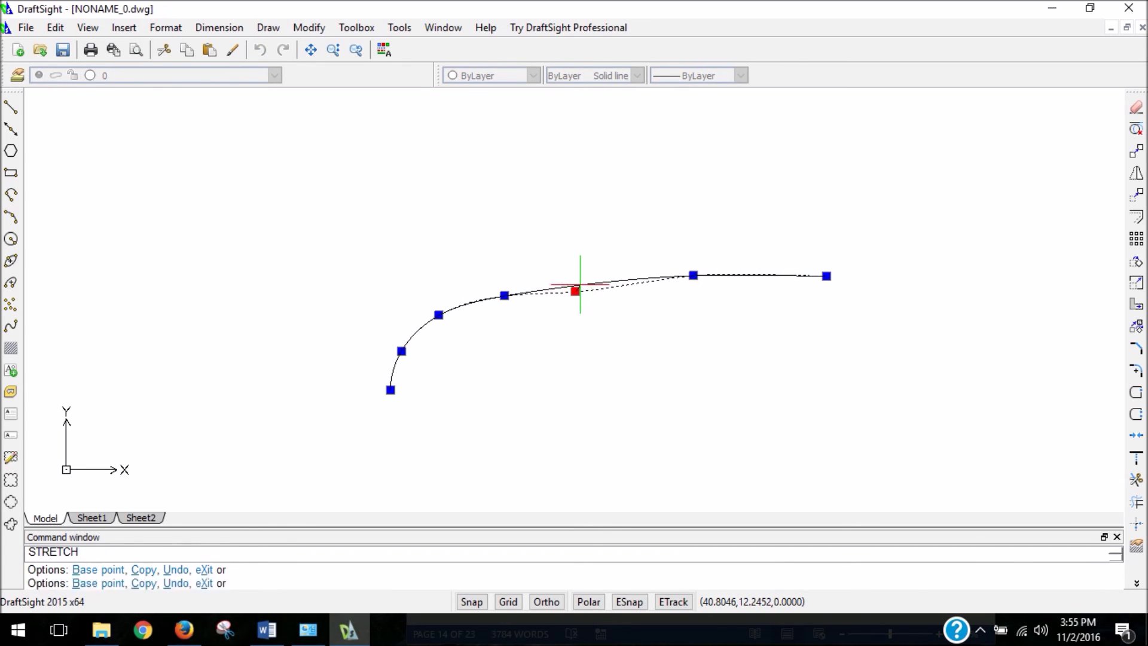
click(580, 284)
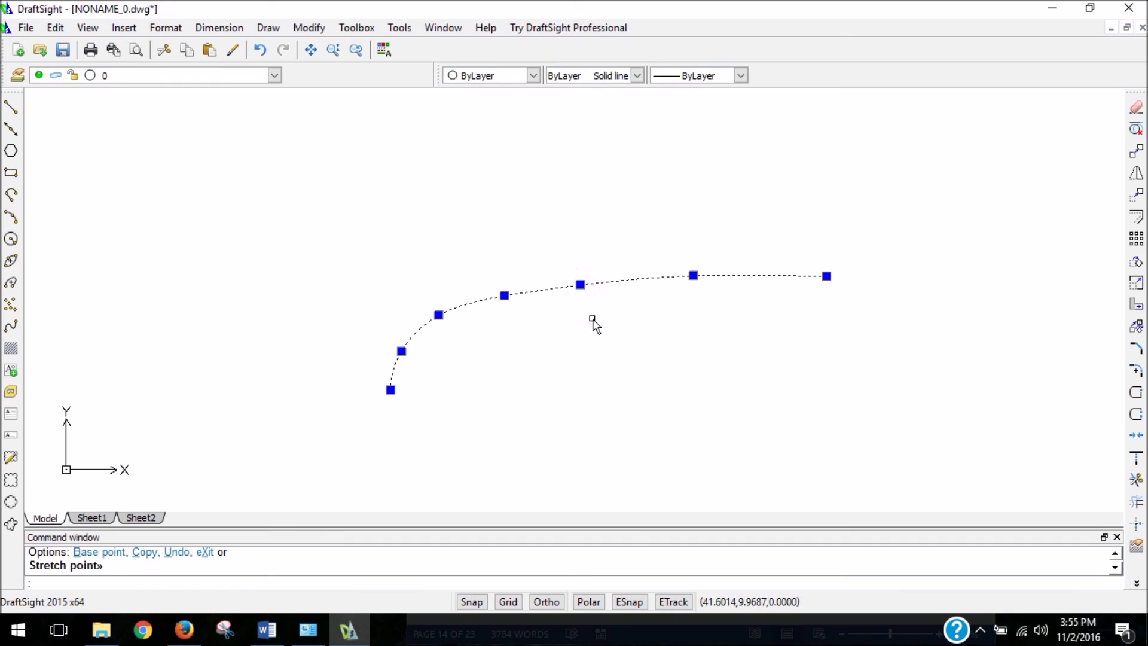